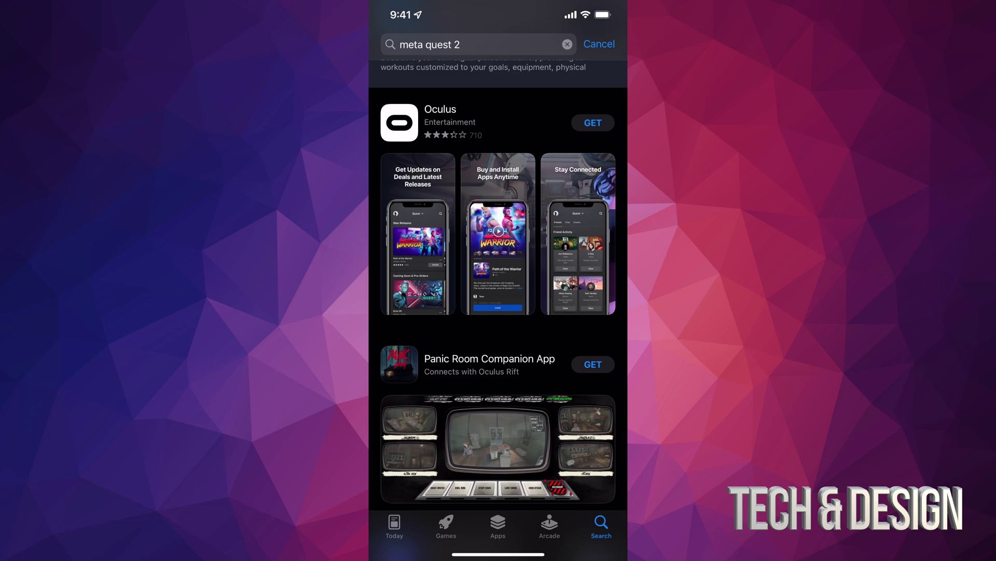
- Download the Oculus app and open its App Store details page
{"action": "left_click", "coordinate": [592, 122]}
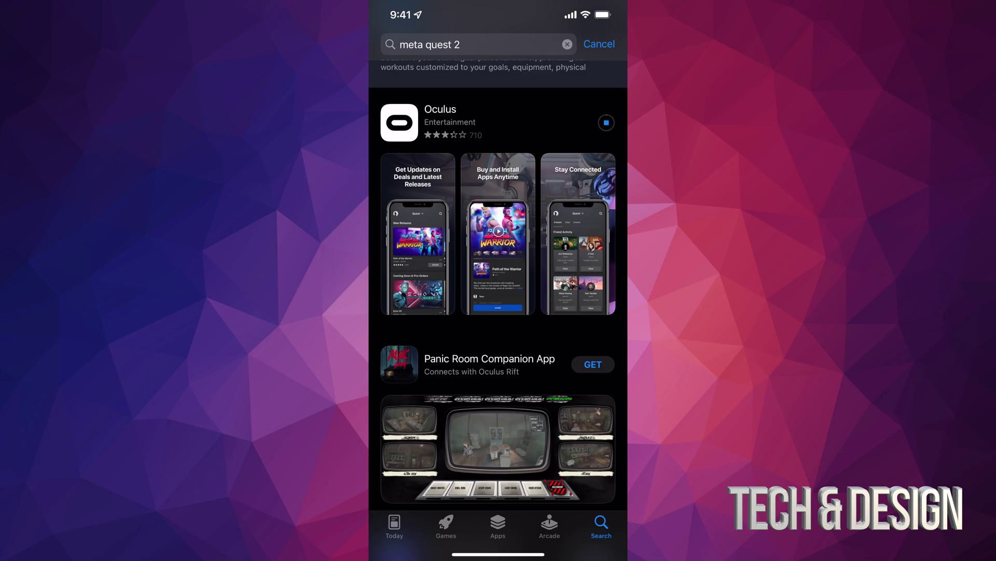
{"action": "left_click", "coordinate": [483, 122]}
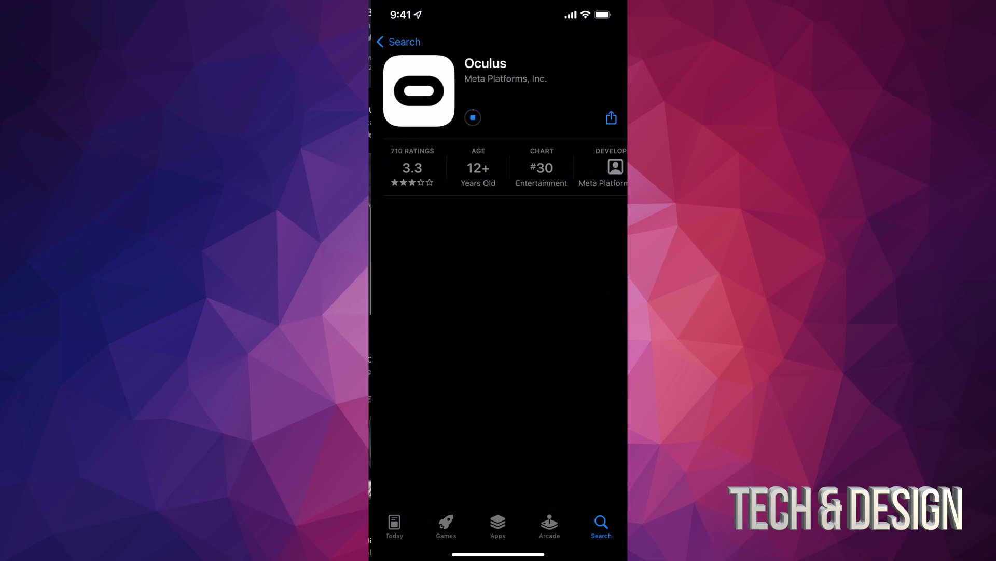
{"action": "scroll", "coordinate": [498, 311], "scroll_direction": "down", "scroll_amount": 5}
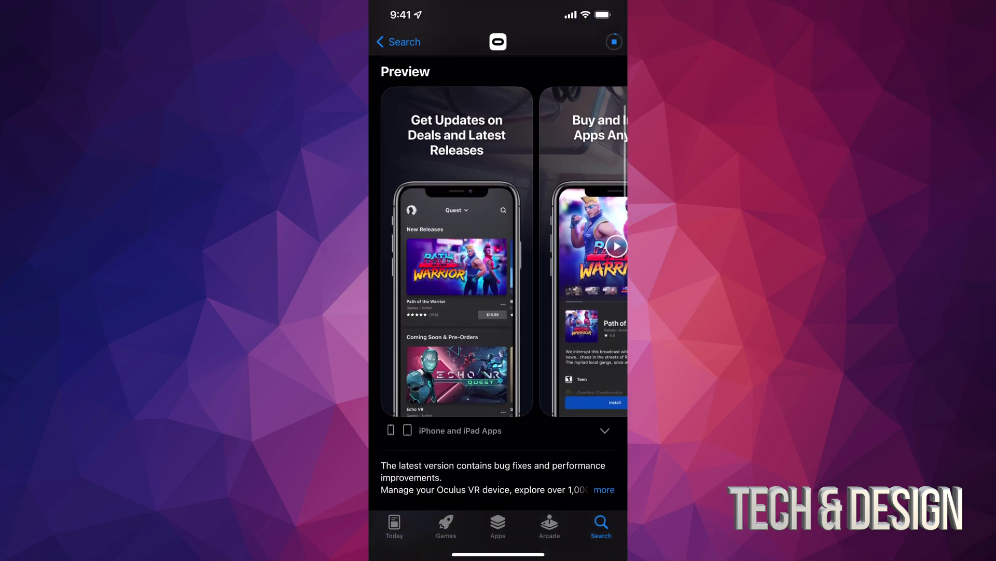
{"action": "scroll", "coordinate": [499, 312], "scroll_direction": "down", "scroll_amount": 5}
{"action": "scroll", "coordinate": [499, 312], "scroll_direction": "down", "scroll_amount": 5}
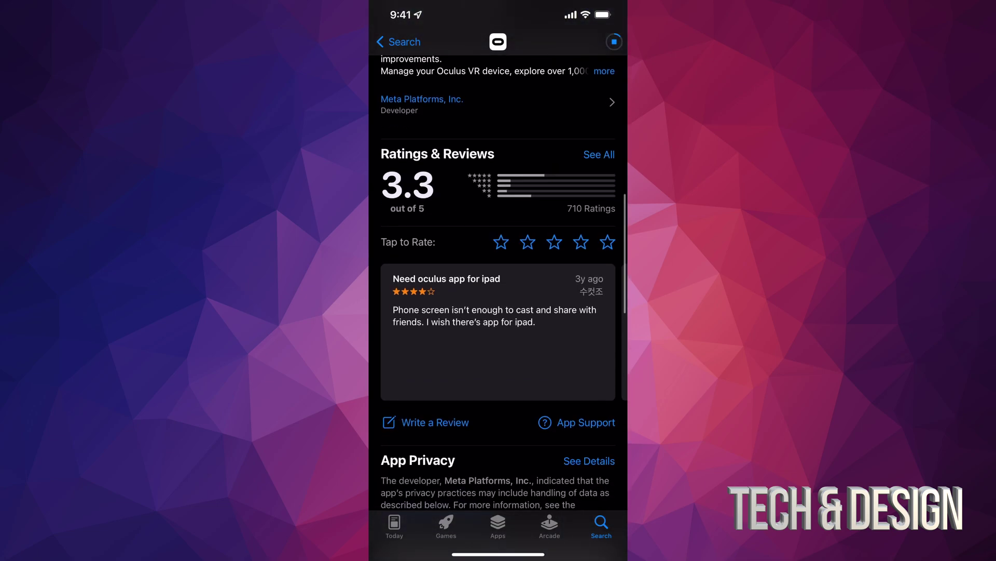
{"action": "scroll", "coordinate": [499, 312], "scroll_direction": "down", "scroll_amount": 8}
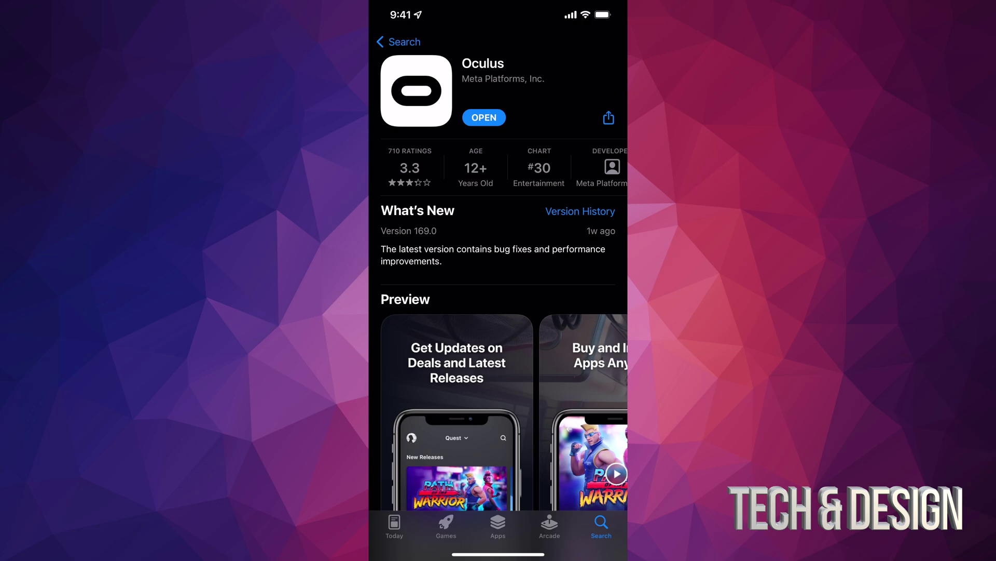
- Launch Oculus, accept the Bluetooth permission alert, and try 'Have an Oculus Account?'
{"action": "left_click", "coordinate": [484, 117]}
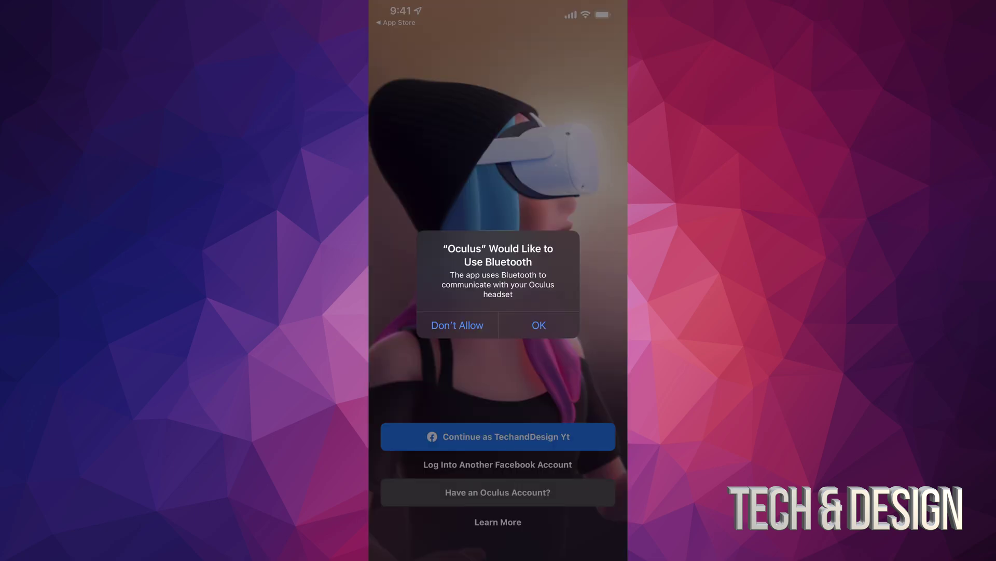
{"action": "left_click", "coordinate": [539, 325]}
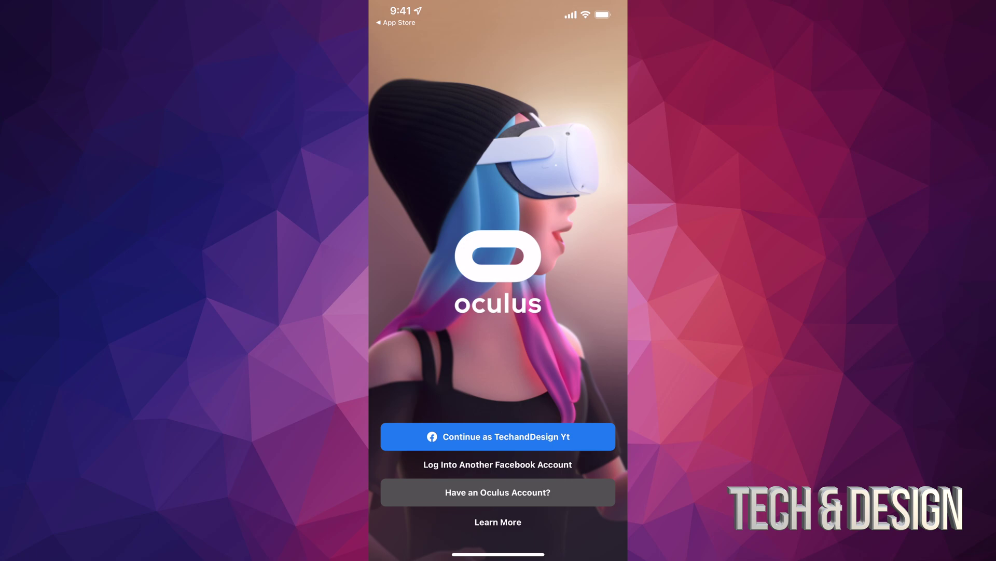
{"action": "left_click", "coordinate": [497, 492]}
- Continue with the linked Facebook account and begin the VR profile setup
{"action": "left_click", "coordinate": [498, 437]}
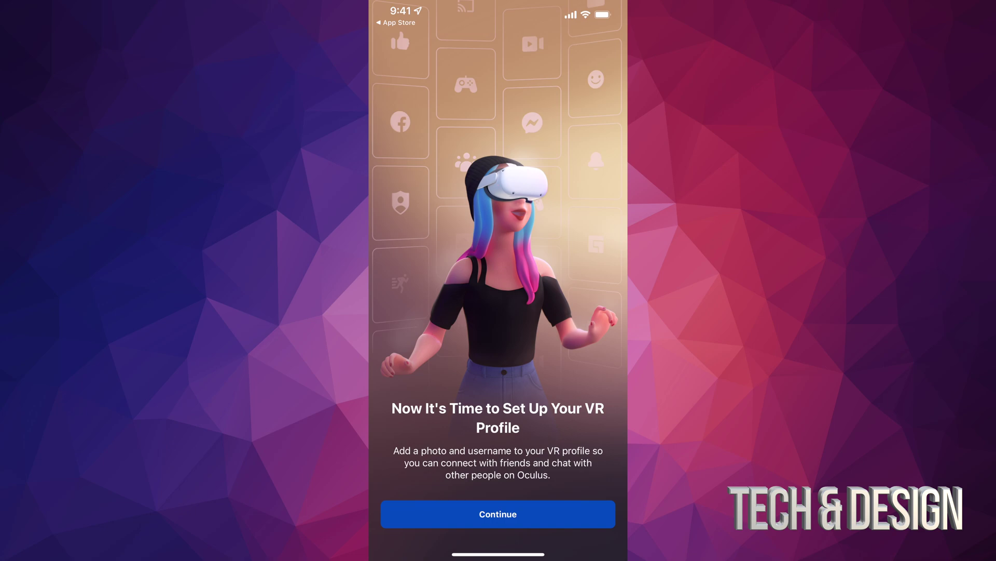
{"action": "left_click", "coordinate": [498, 513]}
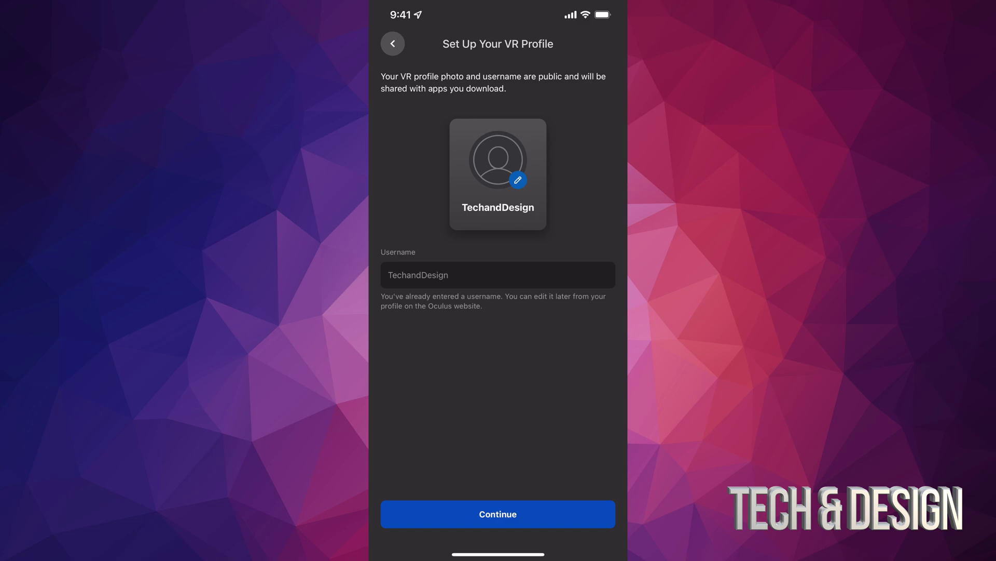
- Replace the avatar with the first Facebook photo, TECH & DESIGN, and save it
{"action": "left_click", "coordinate": [518, 179]}
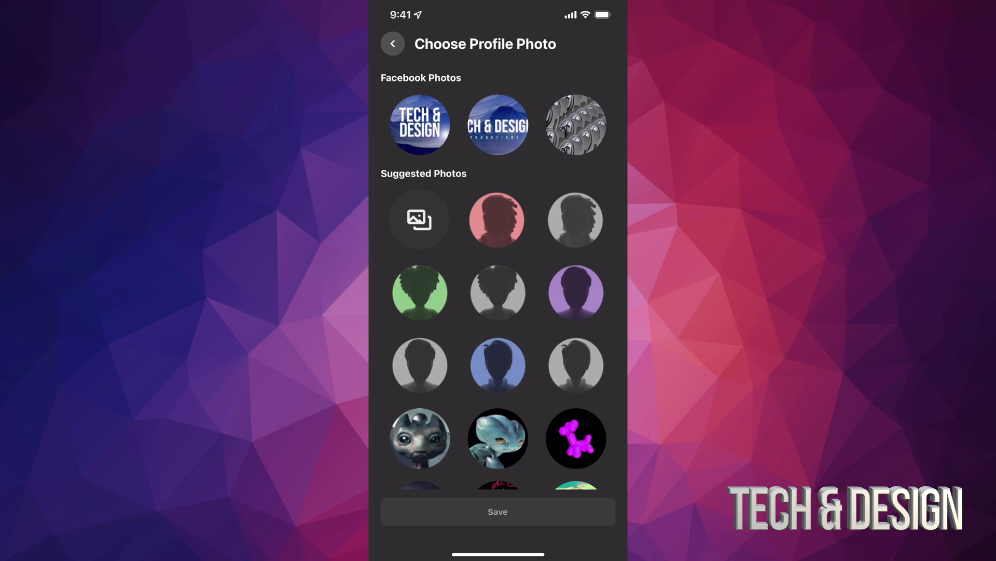
{"action": "left_click", "coordinate": [420, 124]}
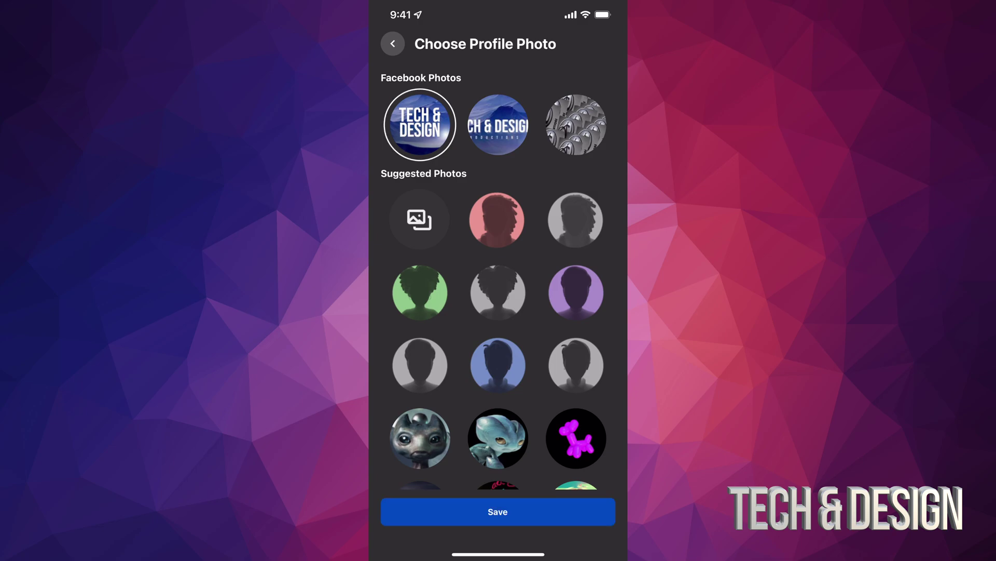
{"action": "left_click", "coordinate": [497, 512]}
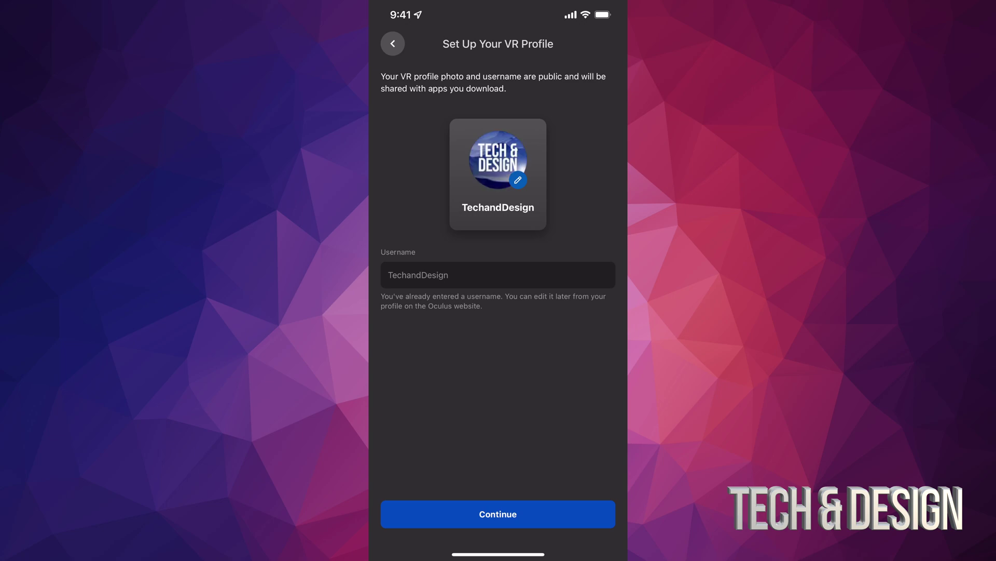
- Pass the Messenger intro, keep default visibility, and confirm Shooting Games as an interest
{"action": "left_click", "coordinate": [497, 513]}
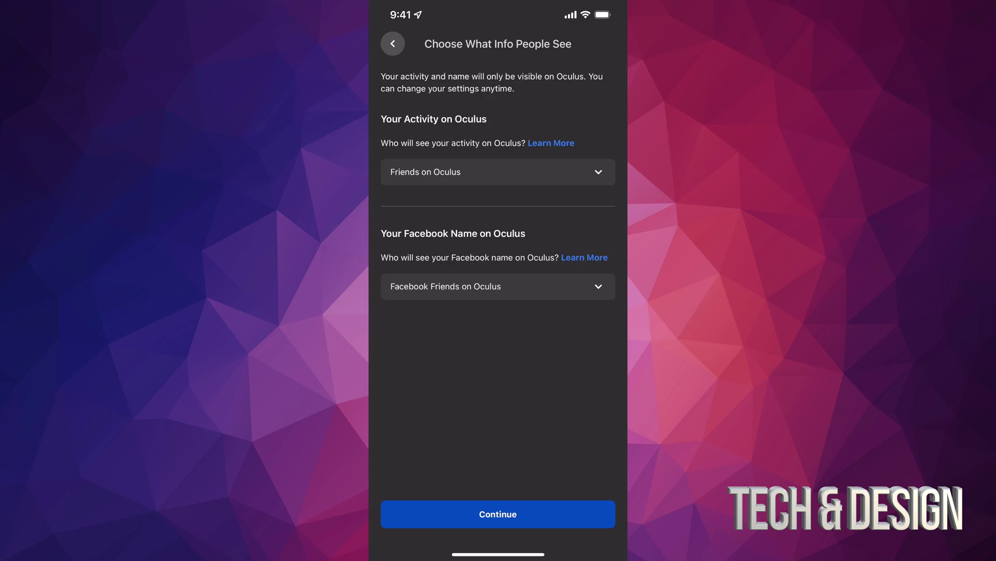
{"action": "left_click", "coordinate": [497, 514]}
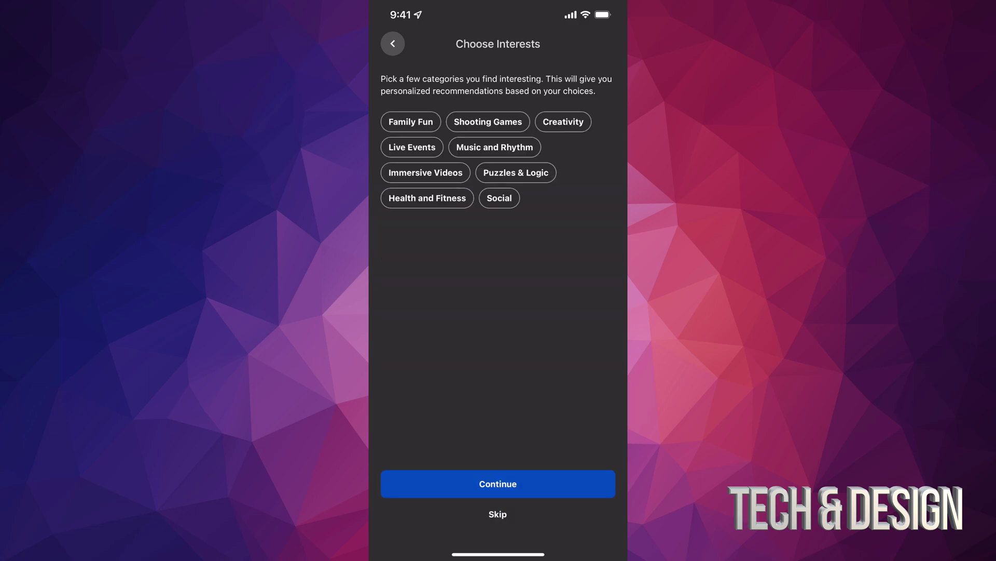
{"action": "left_click", "coordinate": [488, 122]}
{"action": "left_click", "coordinate": [498, 483]}
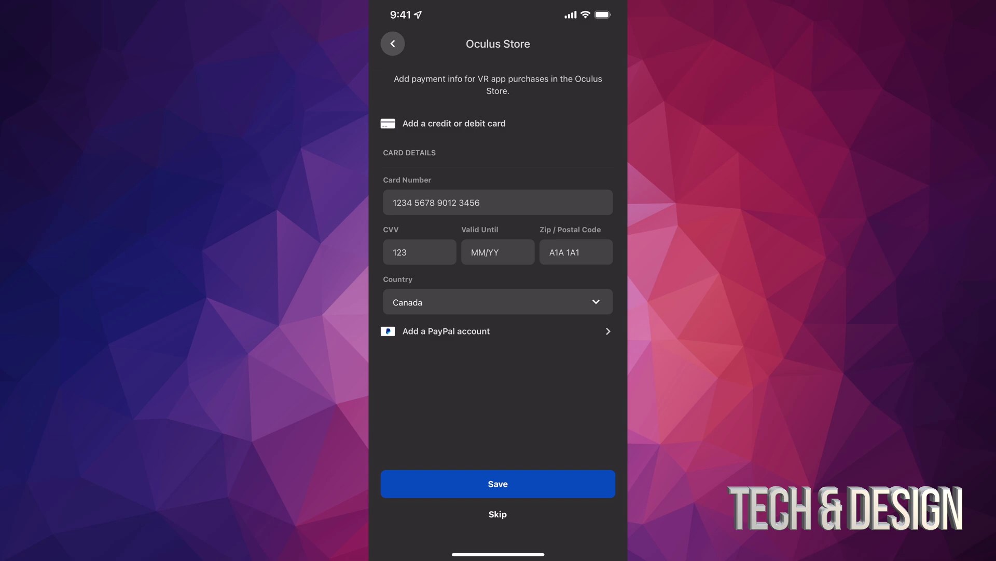
{"action": "left_click", "coordinate": [498, 514]}
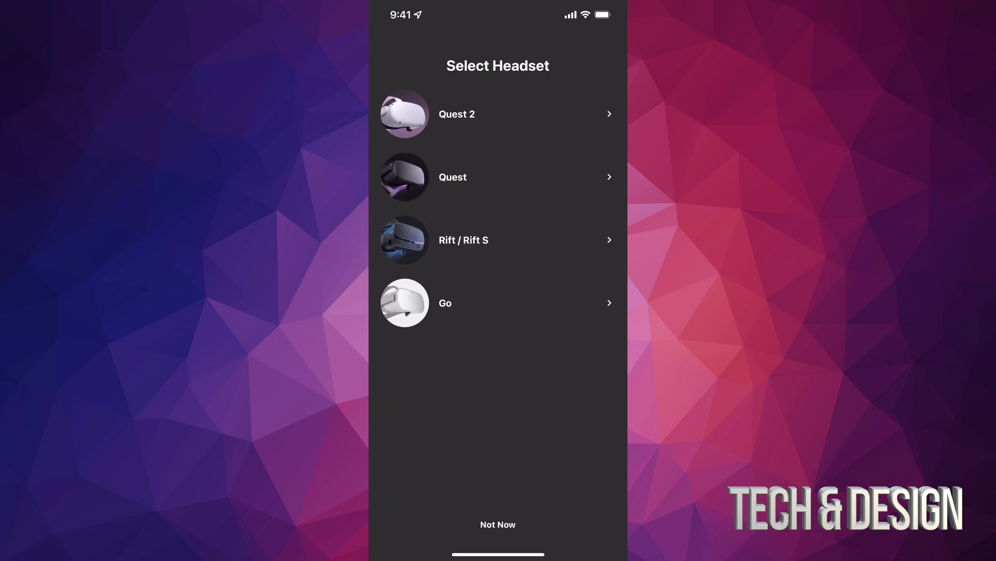